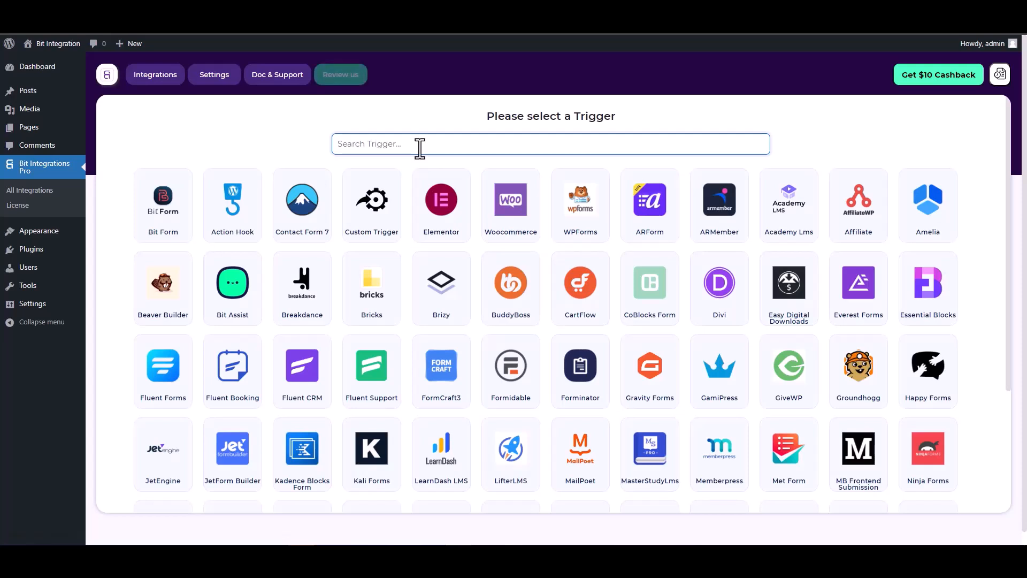
Step: Search the triggers for "co", choose CoBlocks Form as the trigger and start fetching its form data
type("co")
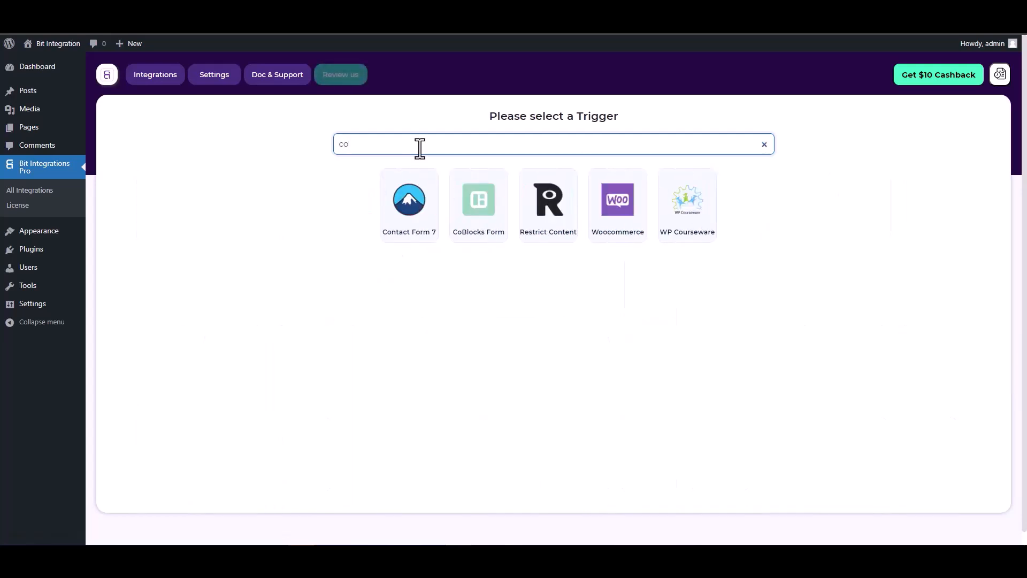
left_click(477, 203)
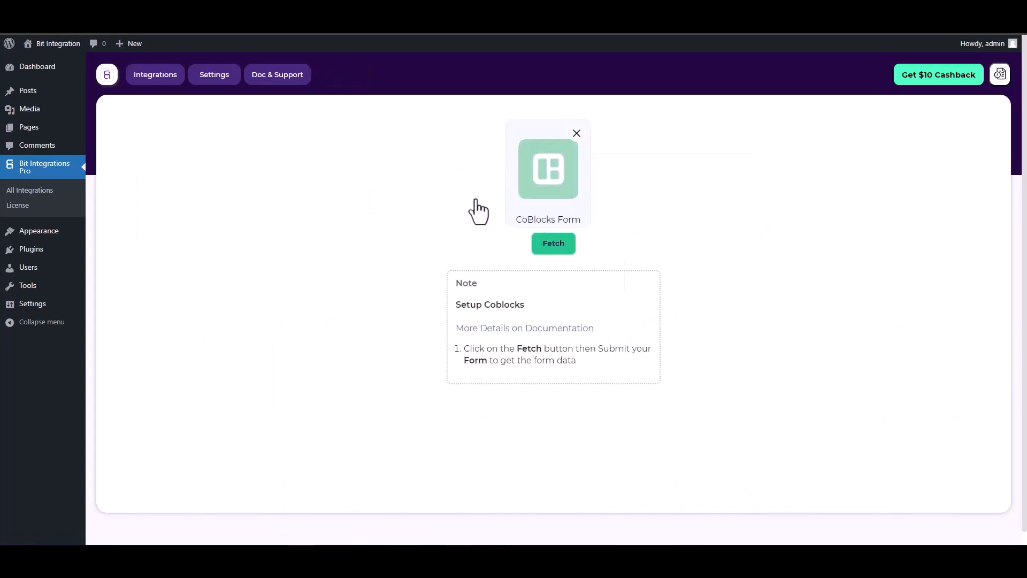
left_click(547, 247)
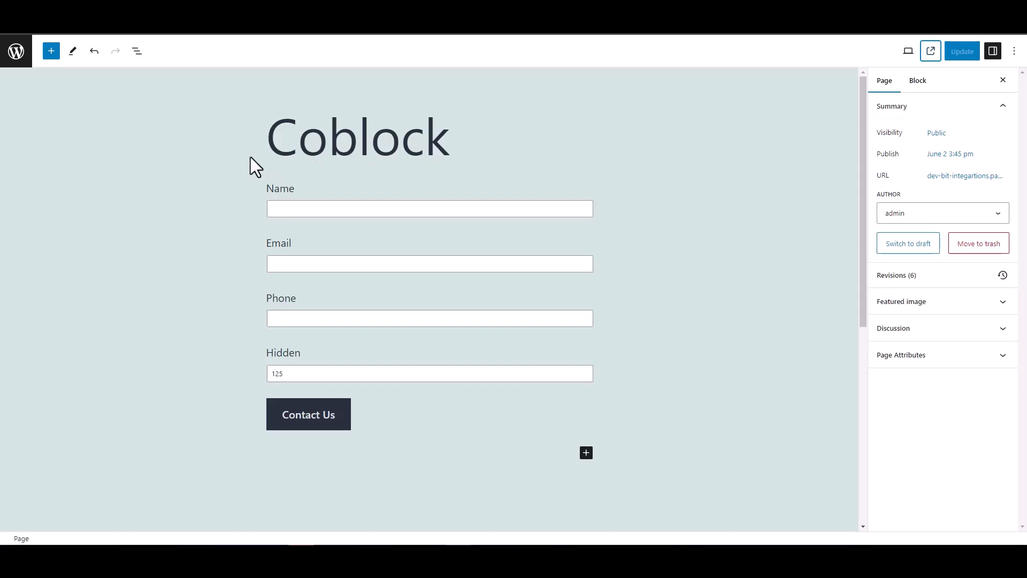
Step: Inspect the Coblock form's hidden field, and submit the live form with the name "test", a test email address and a phone number
double_click(265, 354)
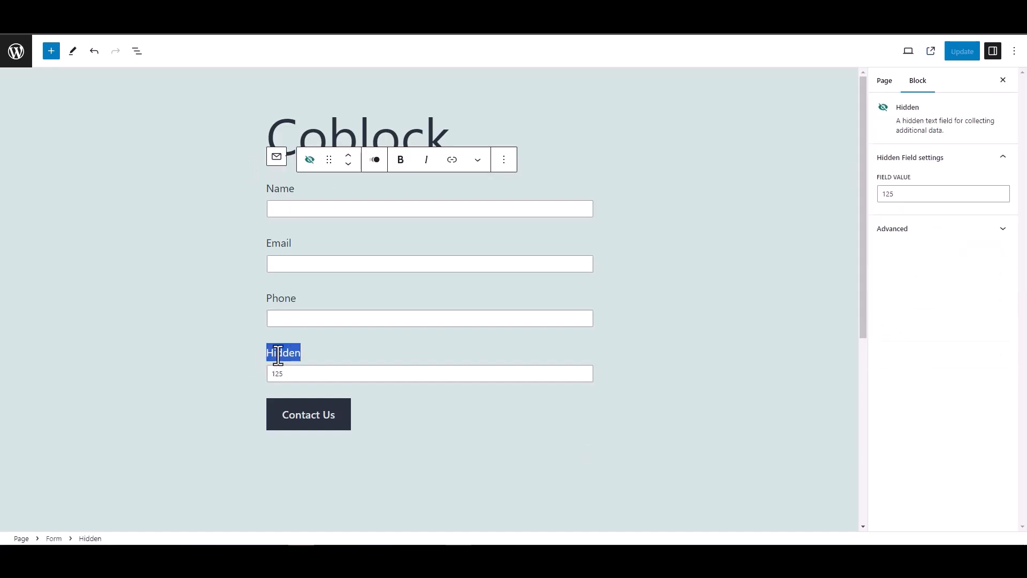
left_click(224, 346)
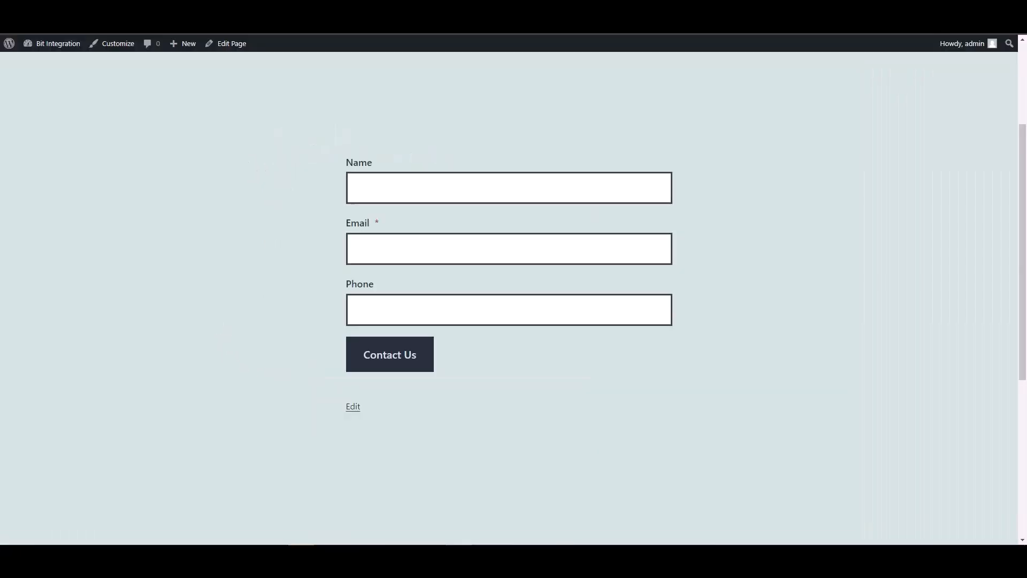
left_click(388, 190)
type("test")
key("Tab")
type("test@")
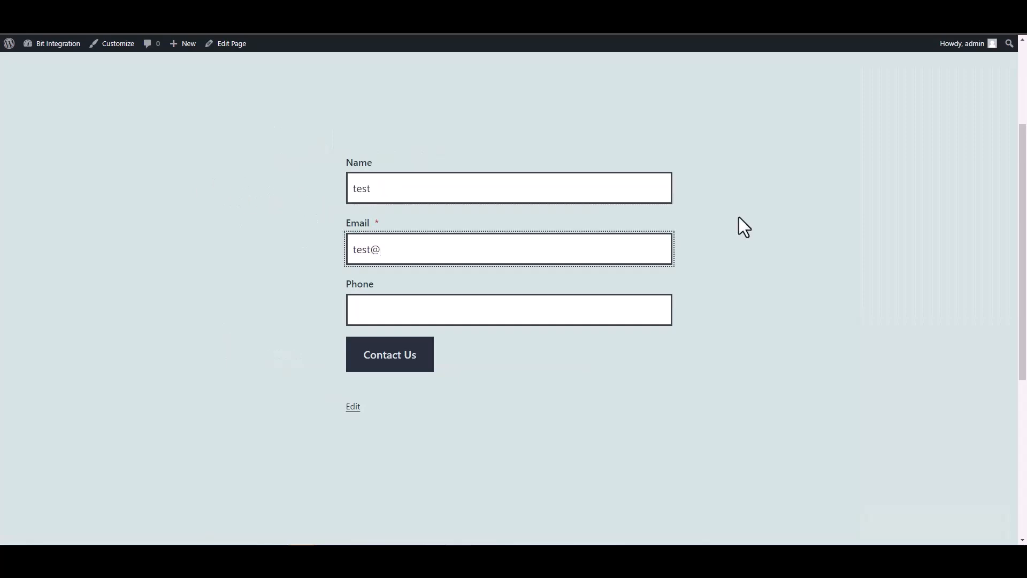
type("test.com")
left_click(615, 313)
type("12345678")
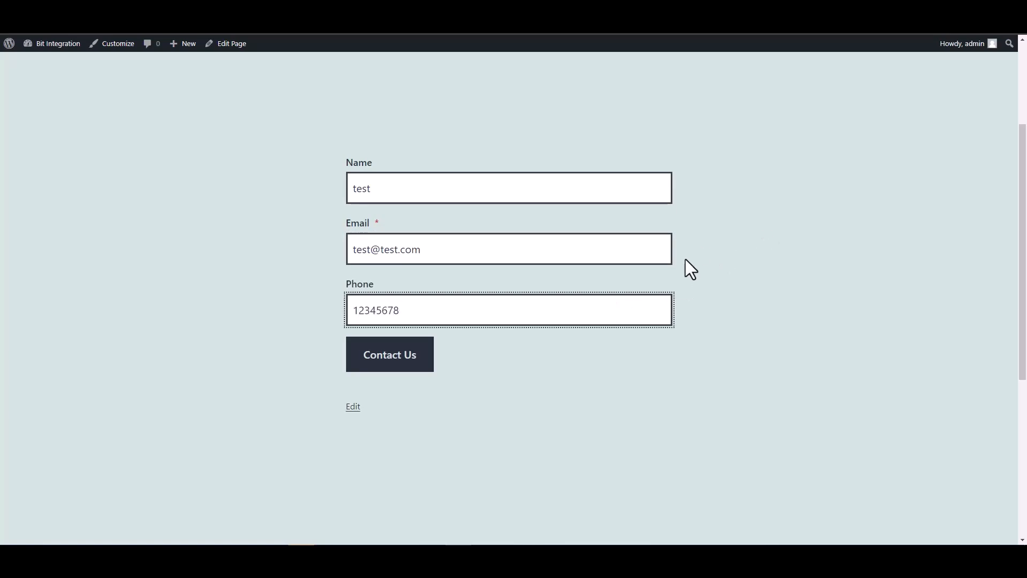
left_click(425, 364)
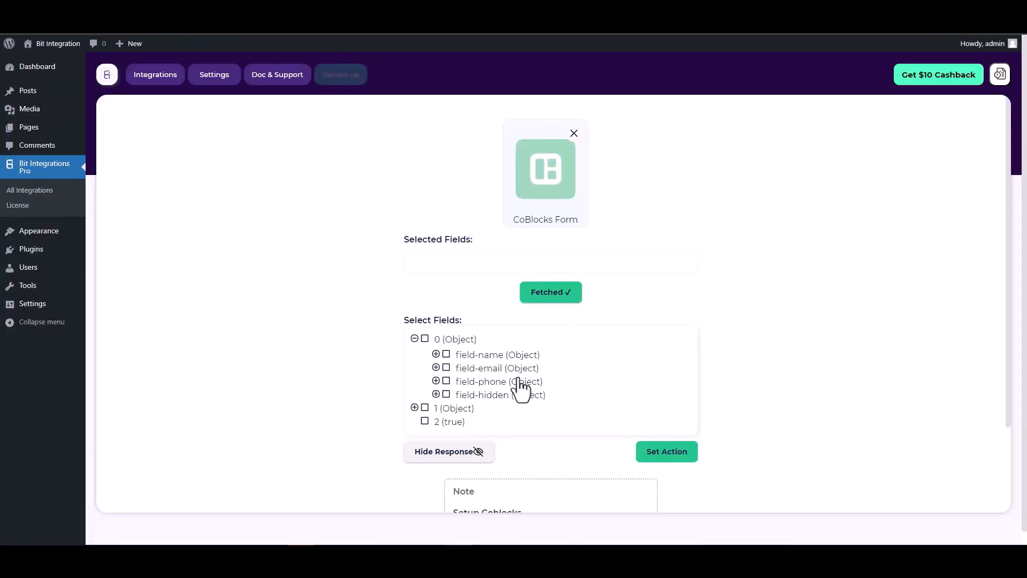
Step: Include field-name, field-email, field-phone and field-hidden from the fetched response as the trigger's selected fields
left_click(446, 356)
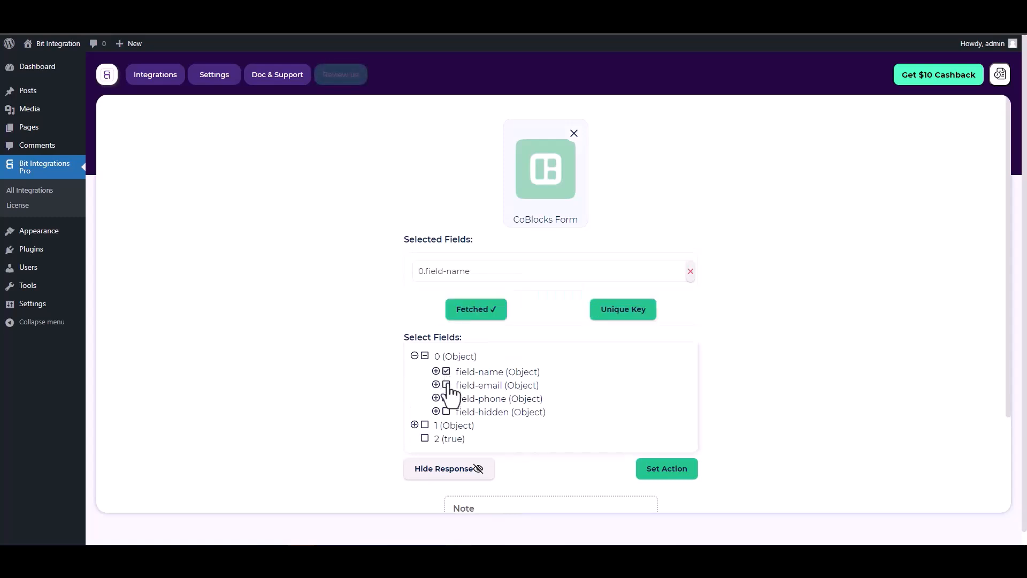
left_click(448, 412)
left_click(446, 425)
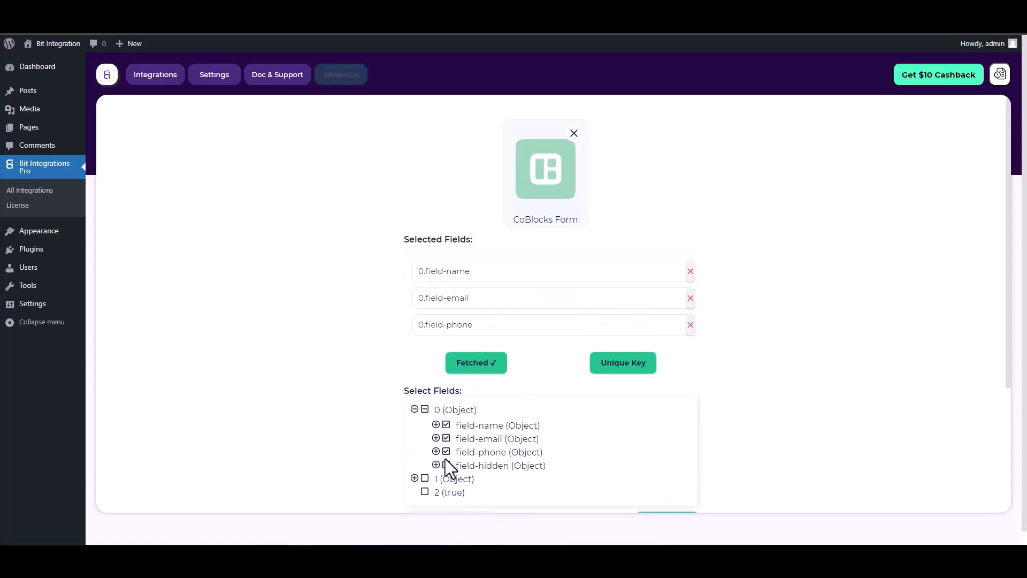
left_click(447, 466)
Step: Set 0.field-hidden as the trigger's unique primary key
scroll(548, 330, "down", 1)
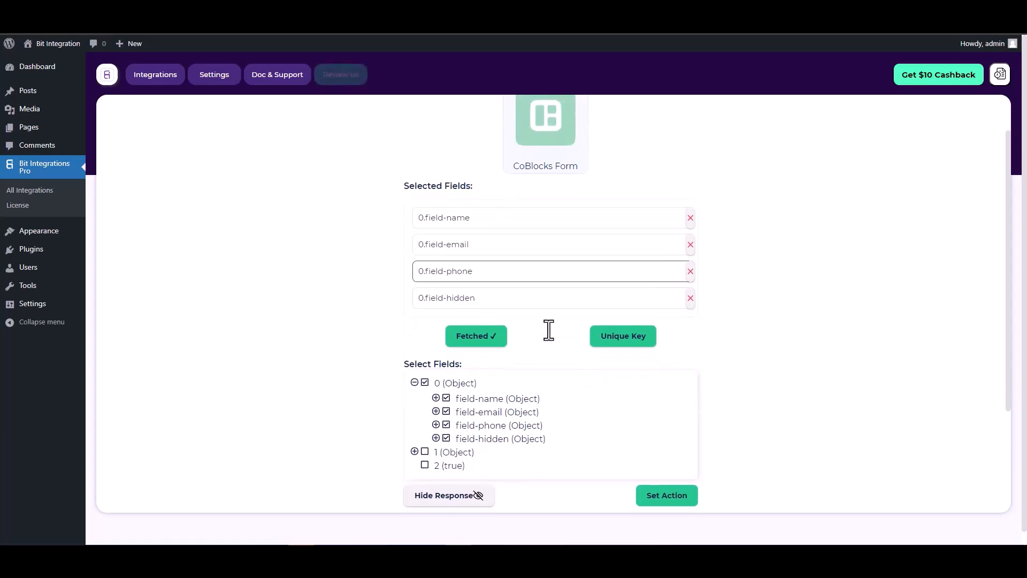
left_click(620, 345)
left_click(559, 296)
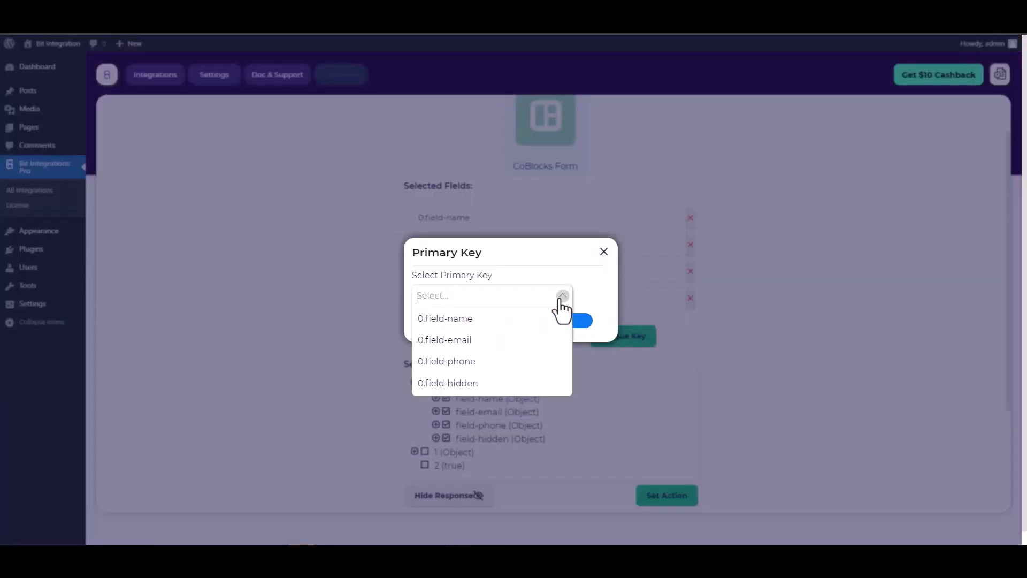
left_click(459, 383)
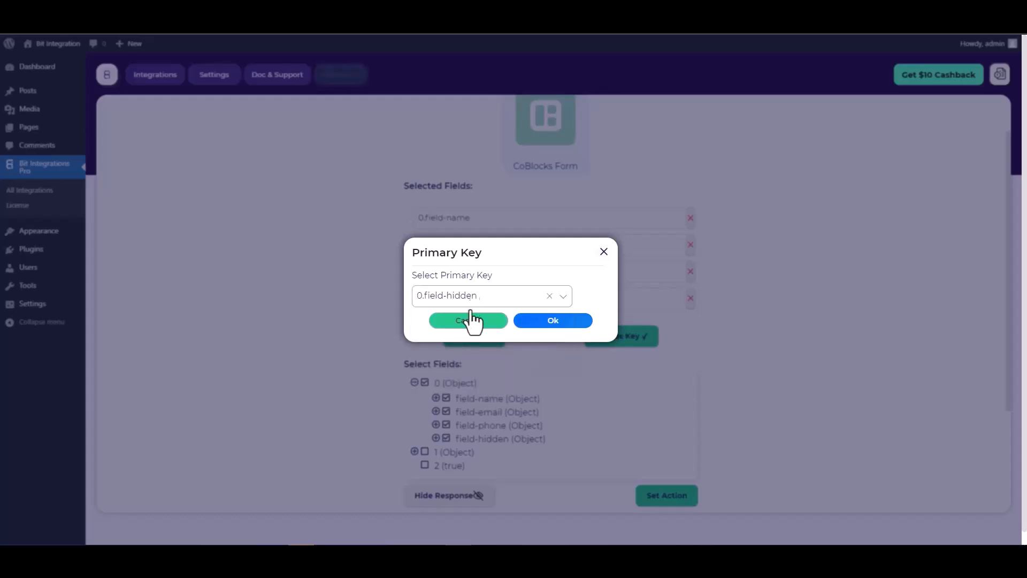
left_click(555, 323)
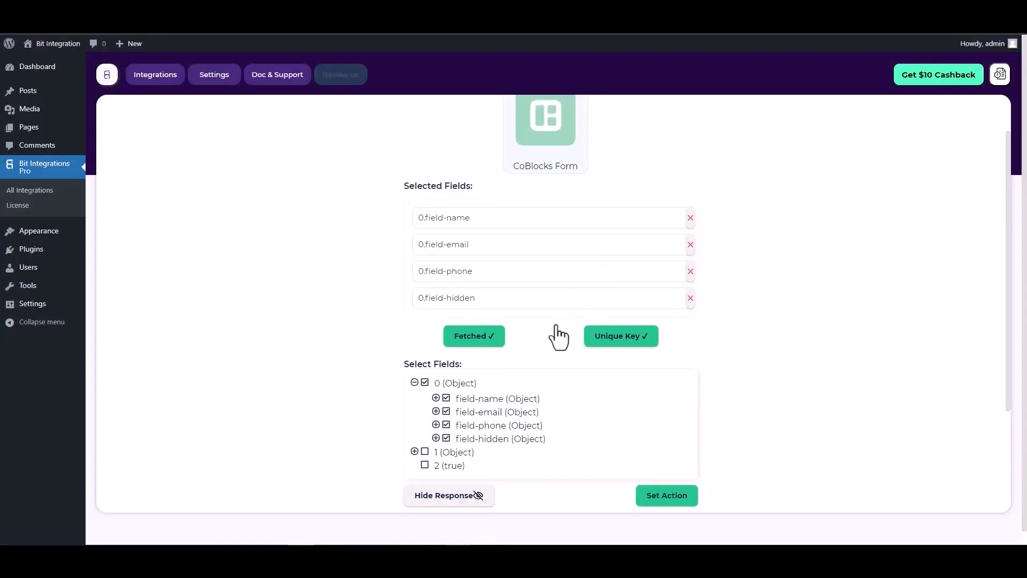
Step: Proceed to setting the action, search for "maili" and choose Mailify as the integration's action
scroll(541, 314, "down", 2)
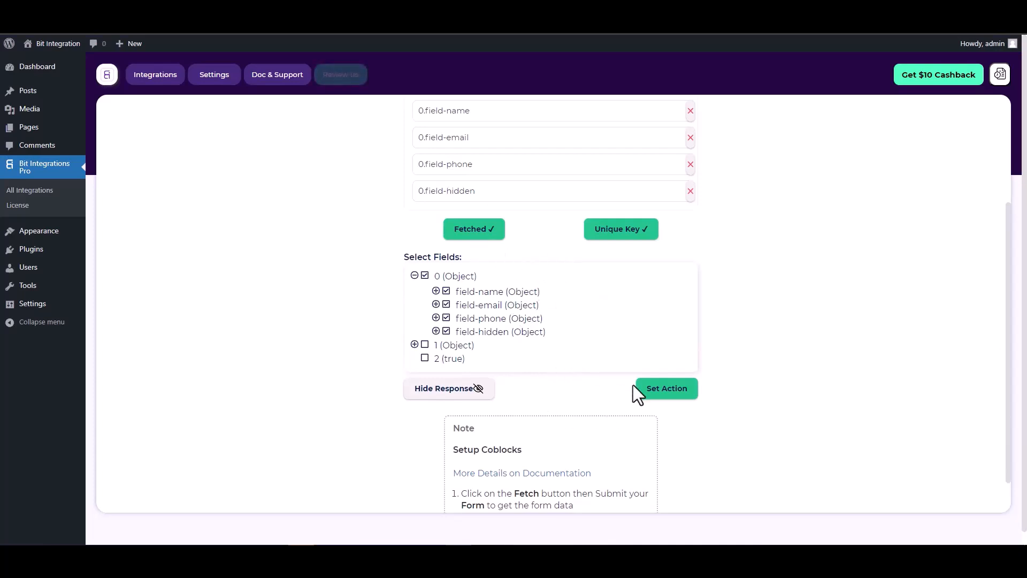
left_click(667, 390)
type("maili")
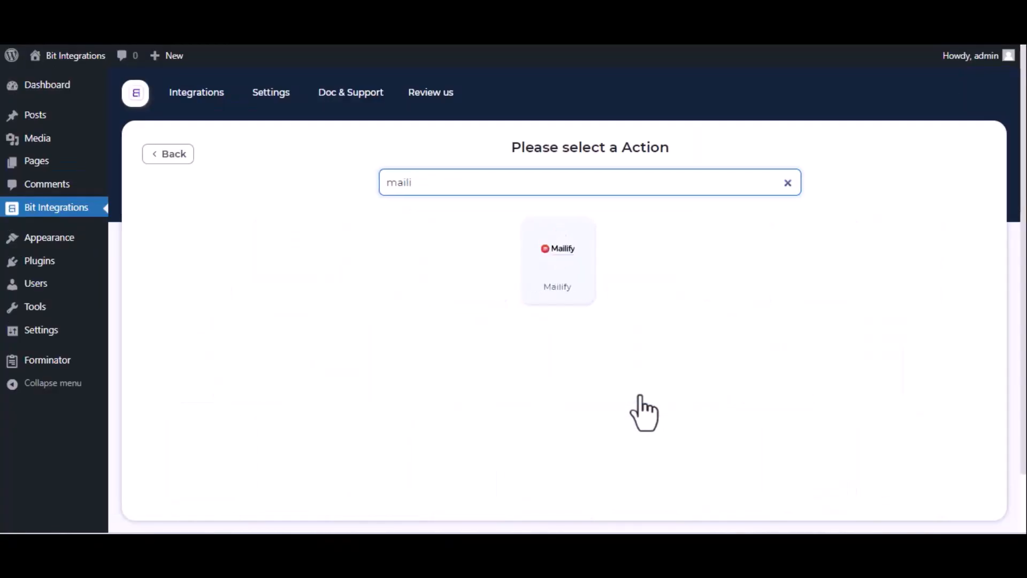
left_click(585, 302)
left_click(305, 242)
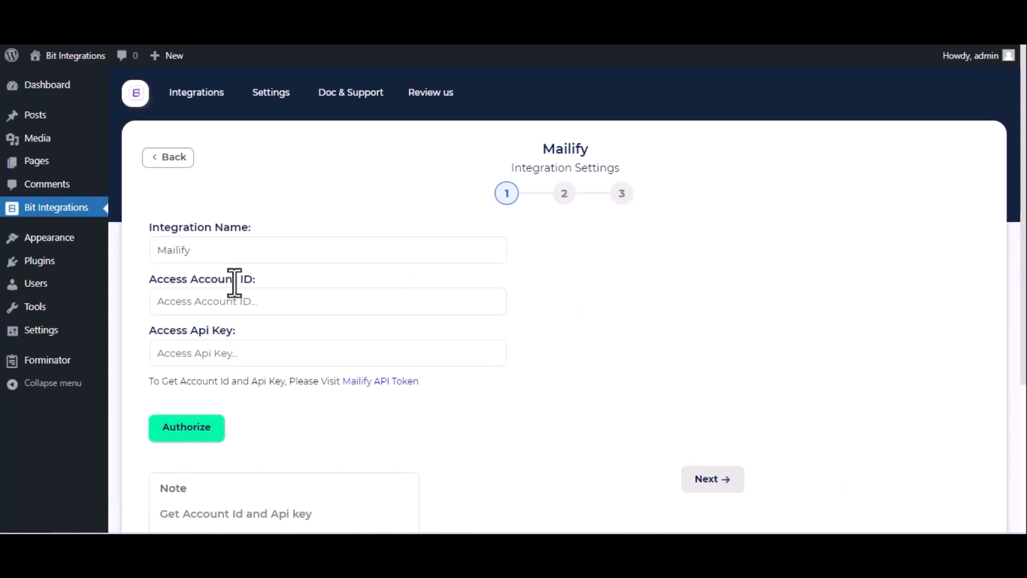
Step: Visit the Mailify site through the API token link and open the Developers page in the account settings
left_click(373, 382)
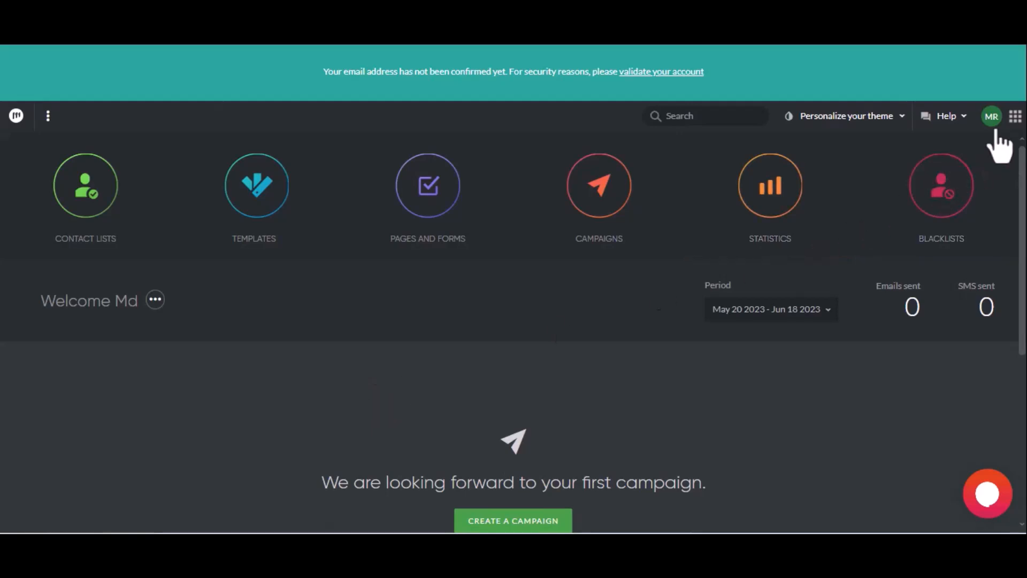
left_click(992, 118)
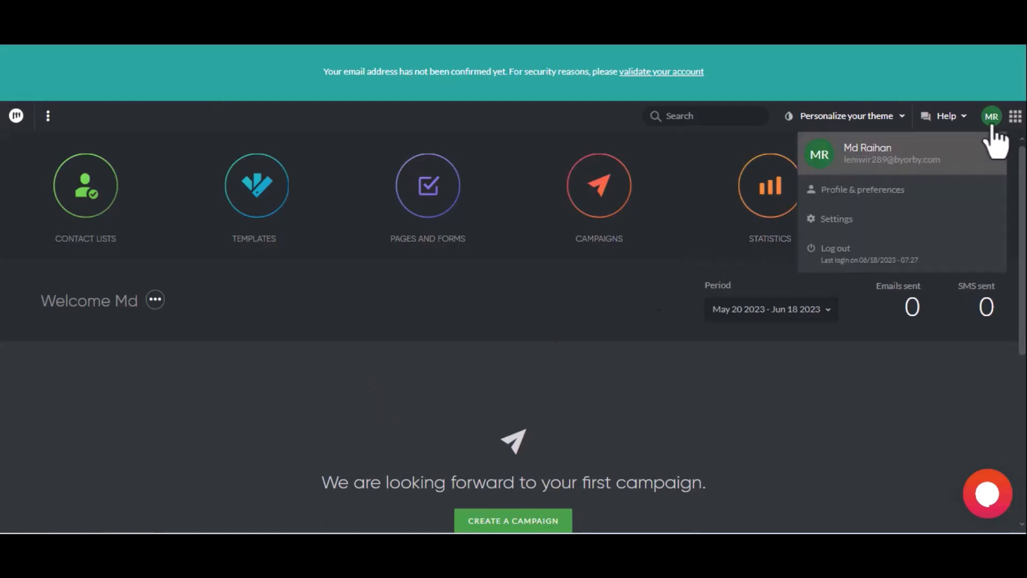
left_click(896, 228)
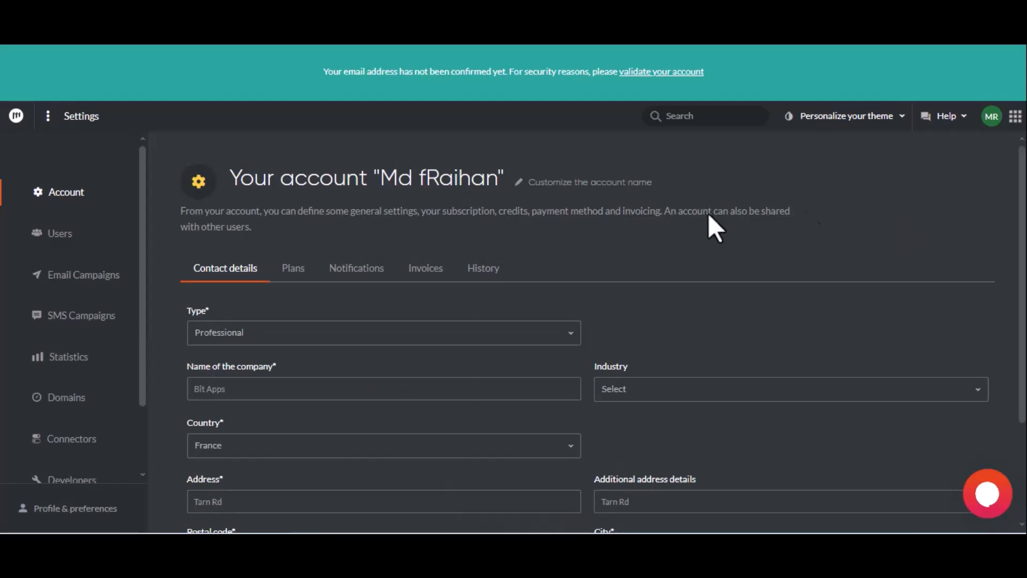
scroll(112, 368, "down", 2)
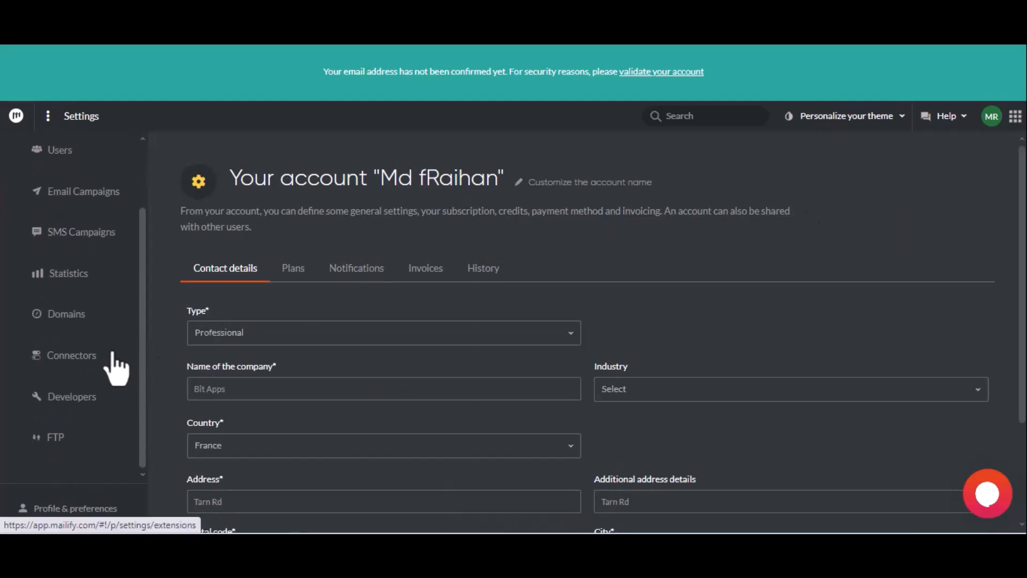
left_click(101, 394)
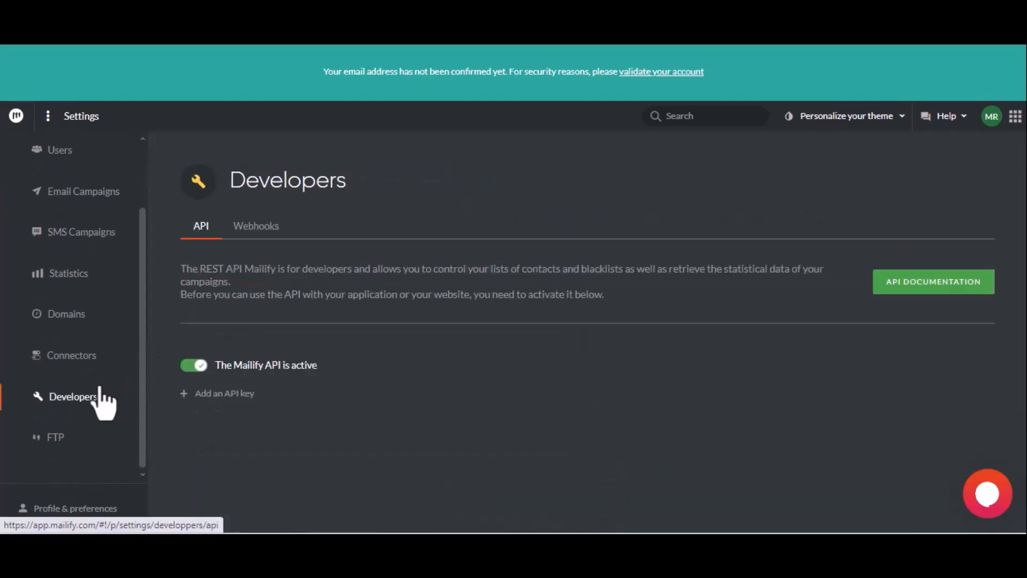
Step: Add a Mailify API key with the description "For Bit Integrations" and save it
left_click(208, 396)
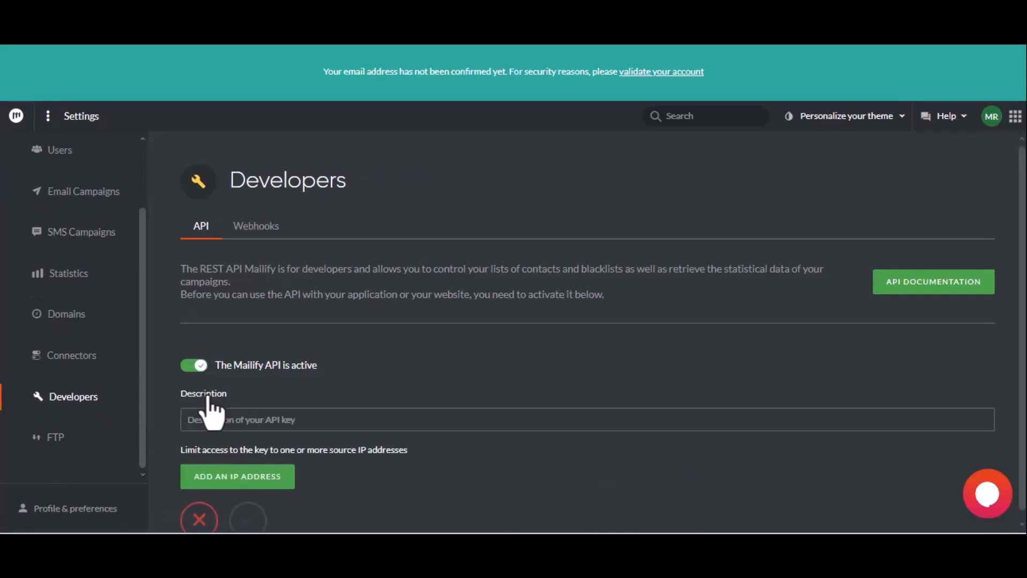
left_click(218, 421)
type("For Bit")
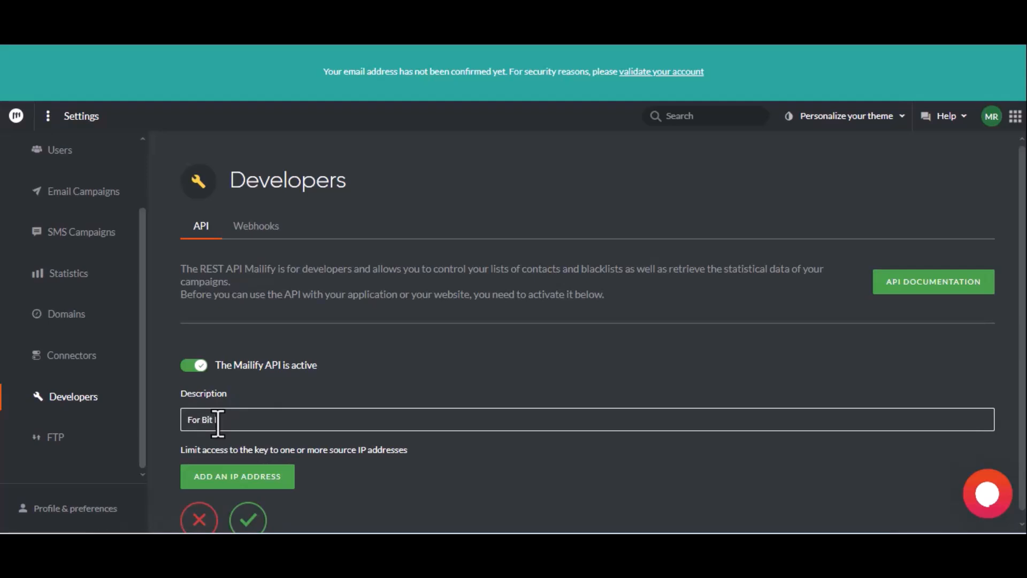
type(" Integrations")
left_click(249, 518)
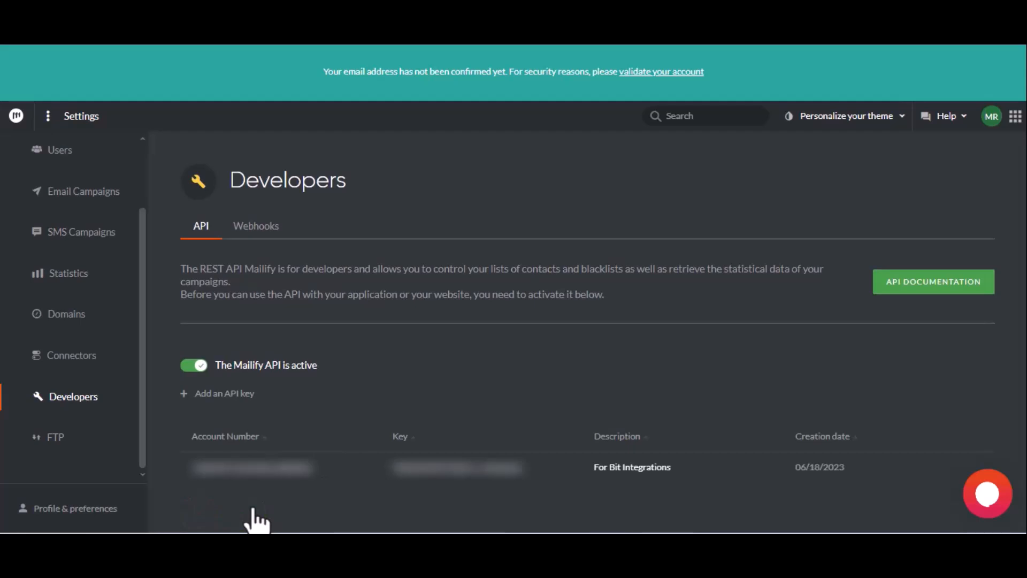
Step: Copy the account number of the "For Bit Integrations" key into the Mailify integration's Access Account ID
double_click(251, 467)
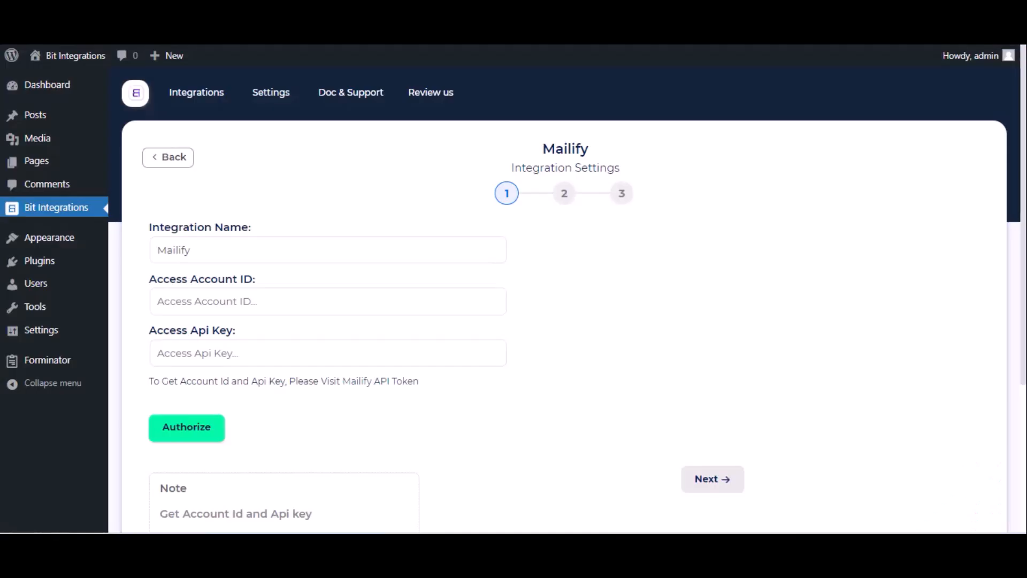
left_click(203, 308)
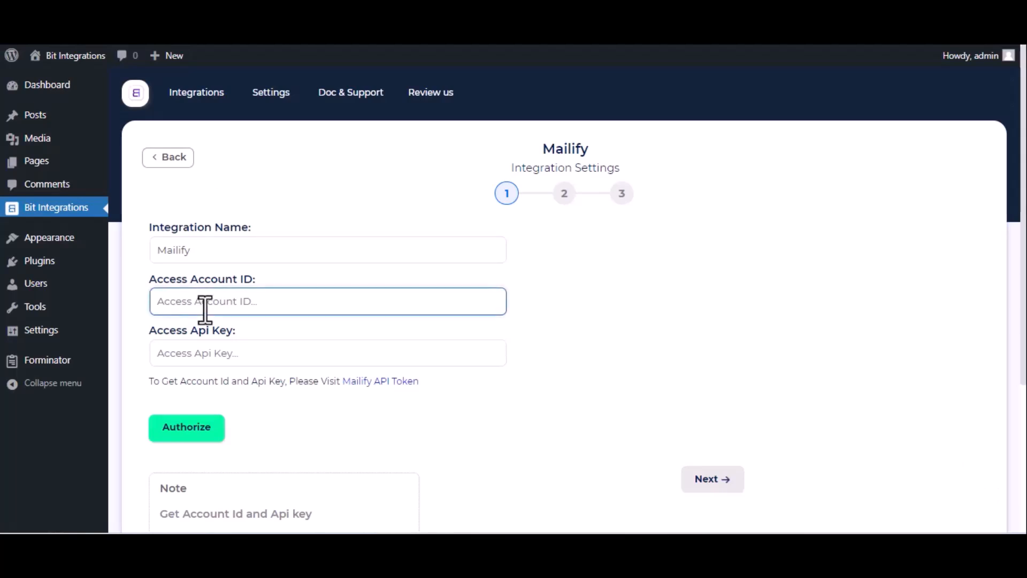
key("ctrl+v")
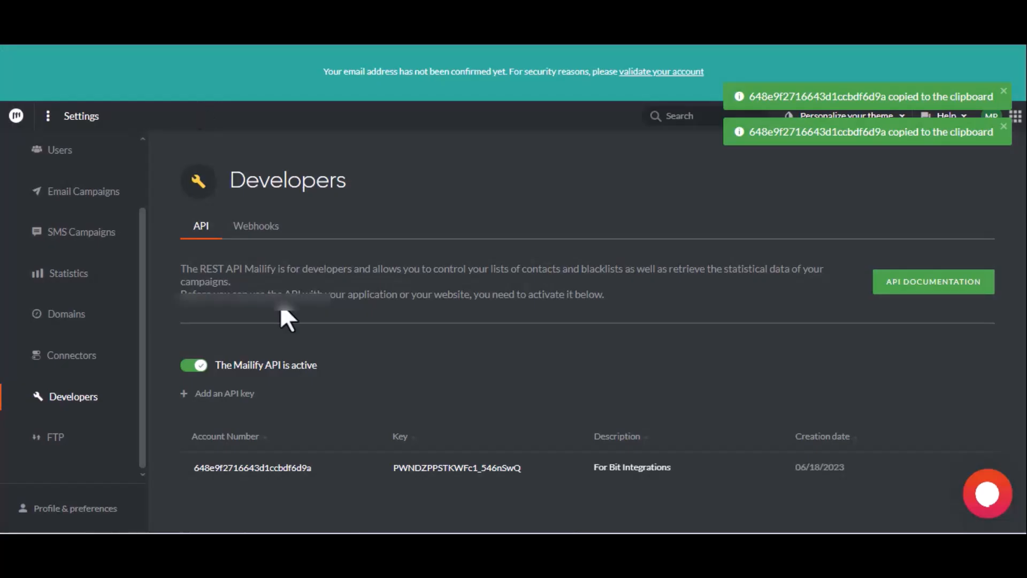
Step: Copy the Mailify API key into the integration's Access Api Key field and authorize the connection
left_click(455, 467)
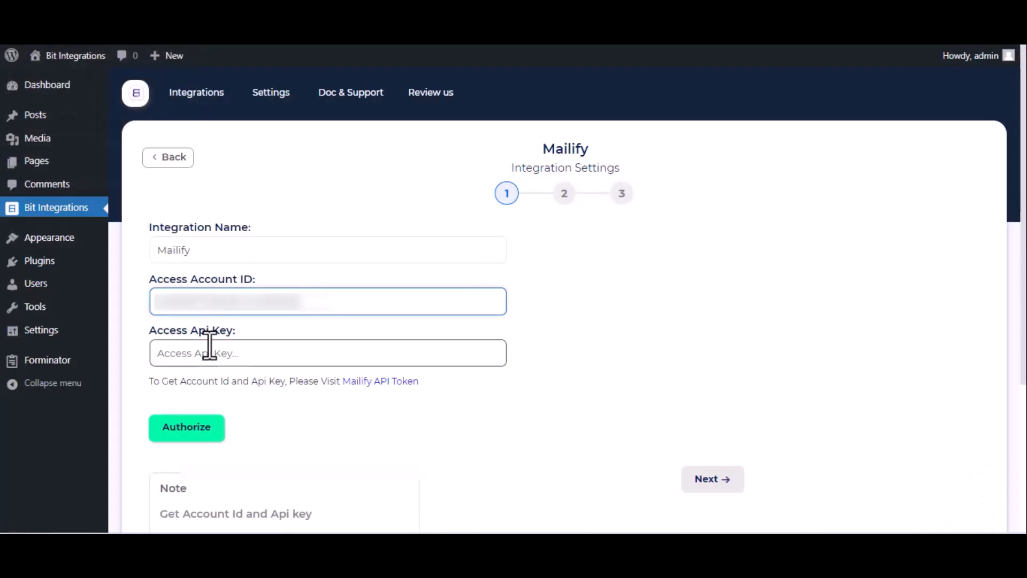
left_click(209, 346)
key("ctrl+v")
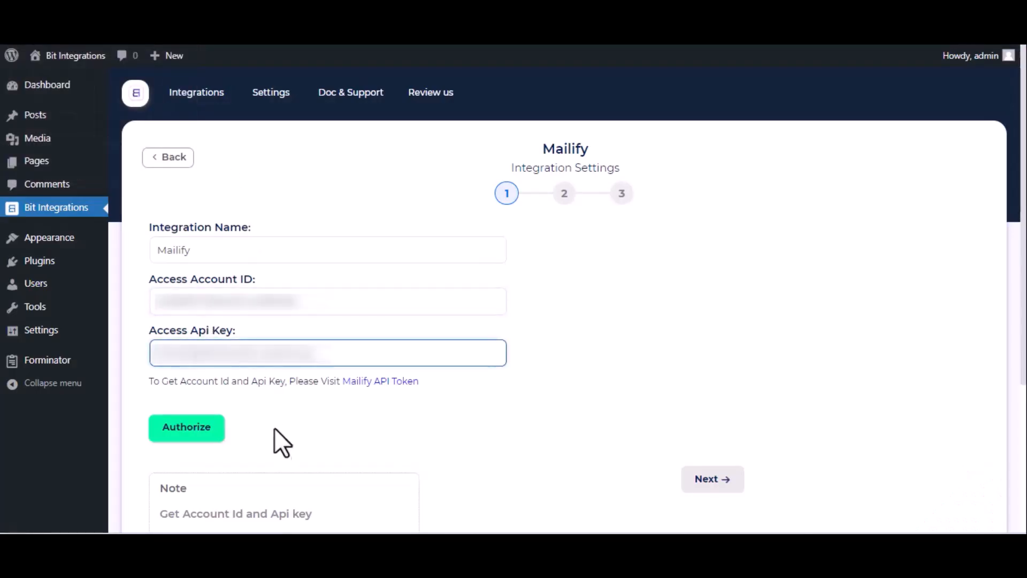
left_click(196, 436)
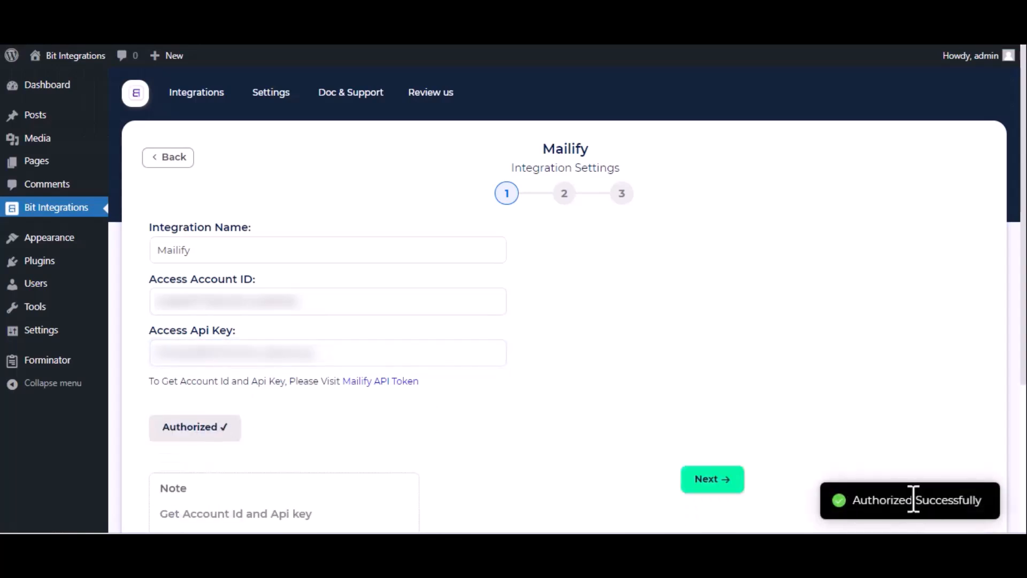
Step: Continue to the integration's second settings stage and select Contacts as the Mailify list
left_click(719, 487)
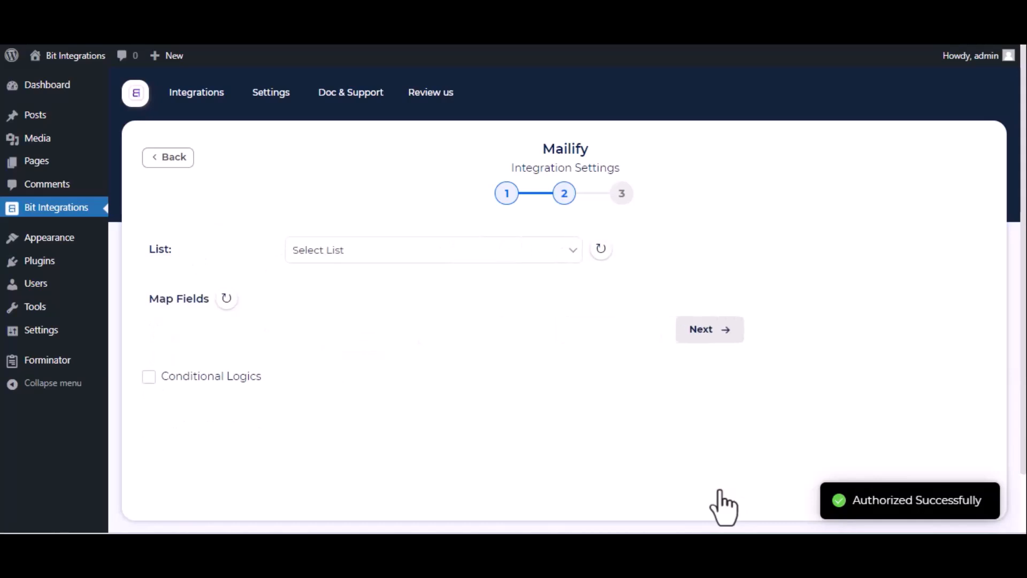
left_click(530, 260)
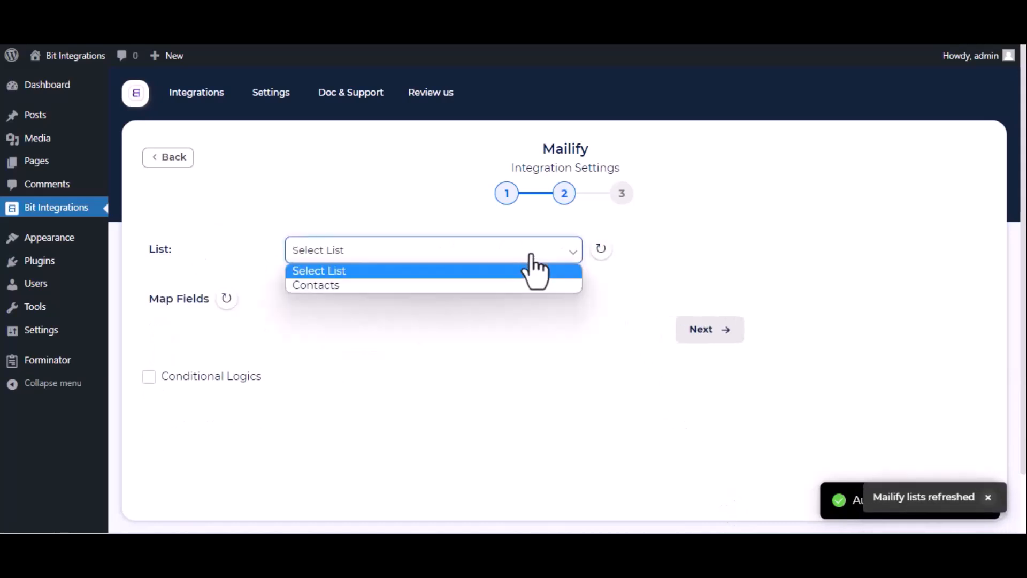
left_click(474, 286)
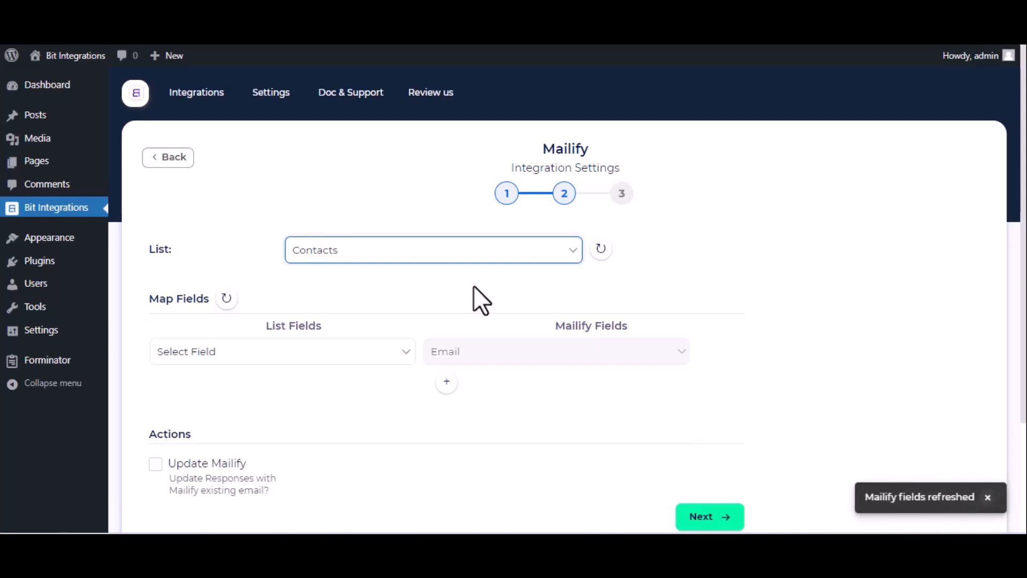
Step: Map the form's Email-1 field to Mailify's Email, and add a second mapping from Name-1 to First name
left_click(301, 357)
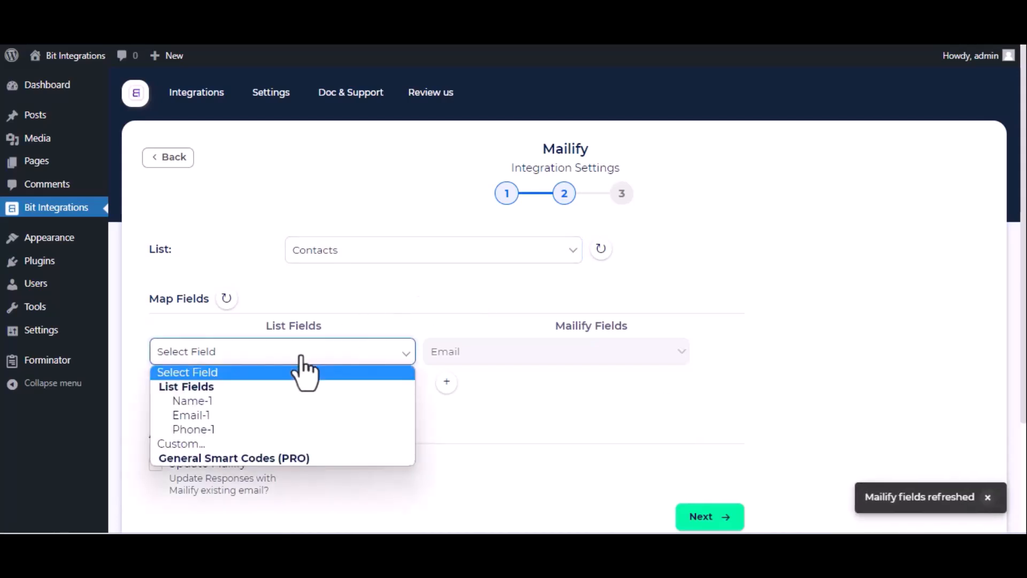
left_click(265, 417)
left_click(447, 382)
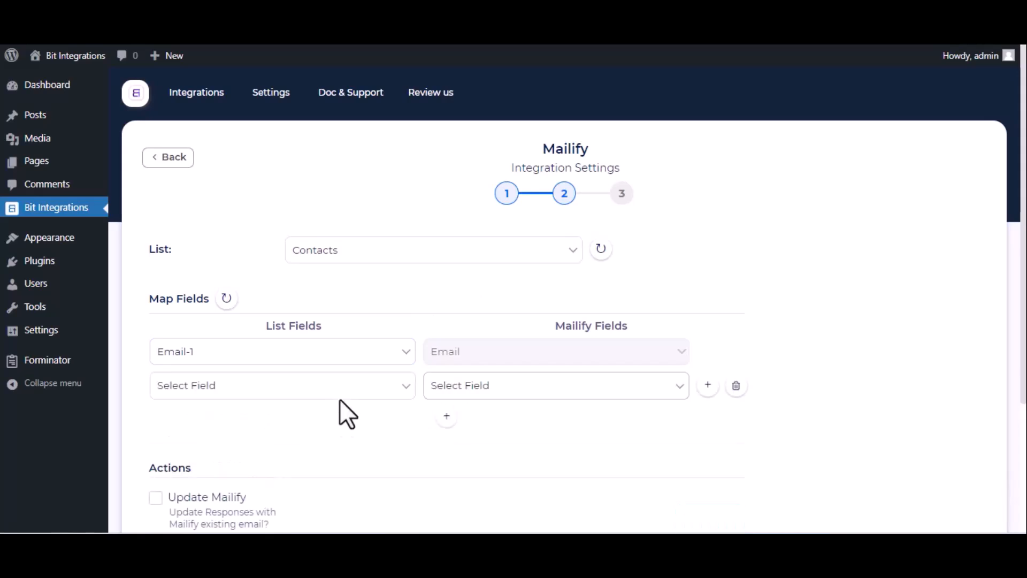
left_click(344, 398)
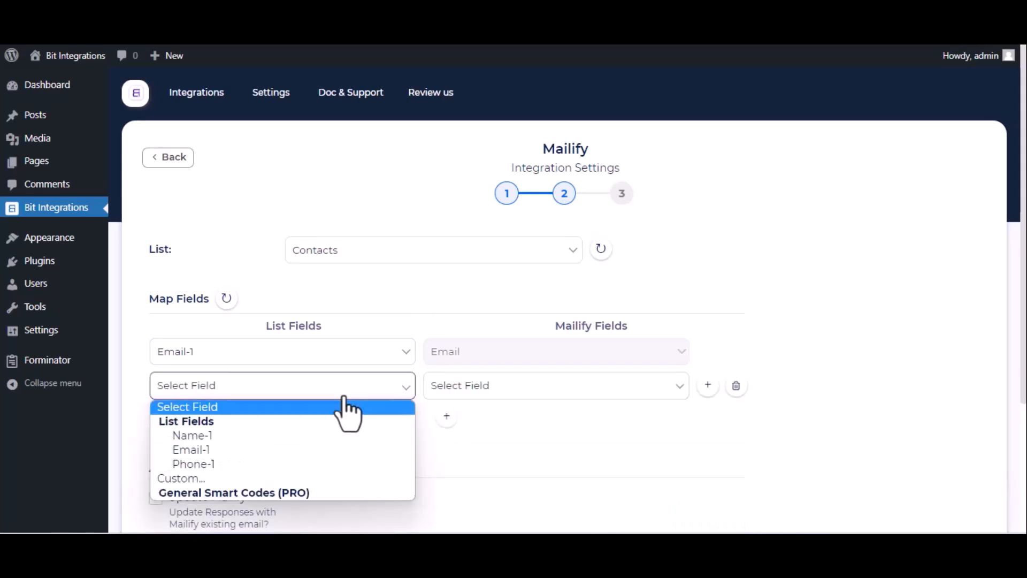
left_click(252, 440)
left_click(595, 386)
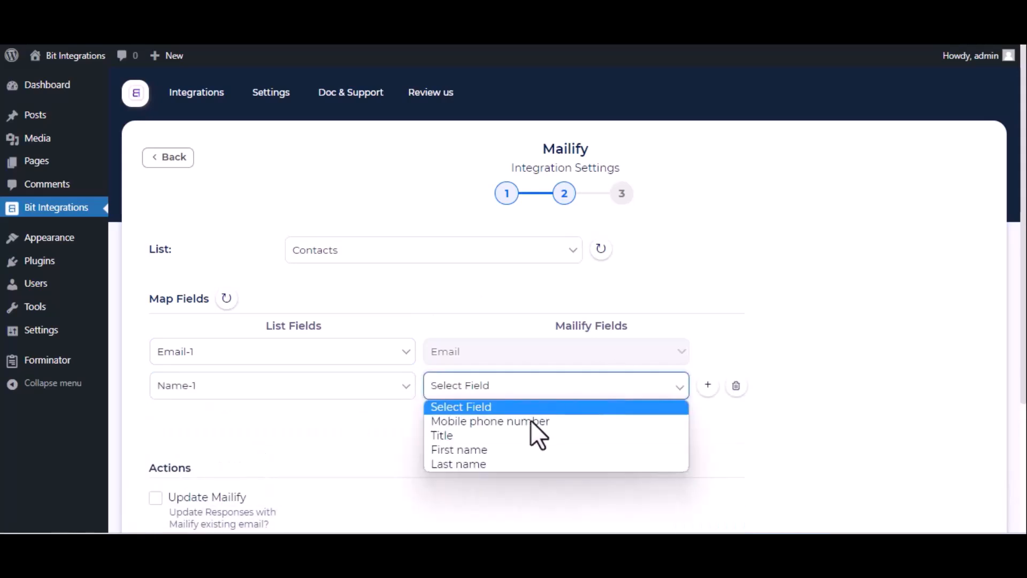
left_click(507, 449)
Step: Add a third field mapping from Phone-1 to Mailify's Mobile phone number
left_click(448, 421)
left_click(386, 419)
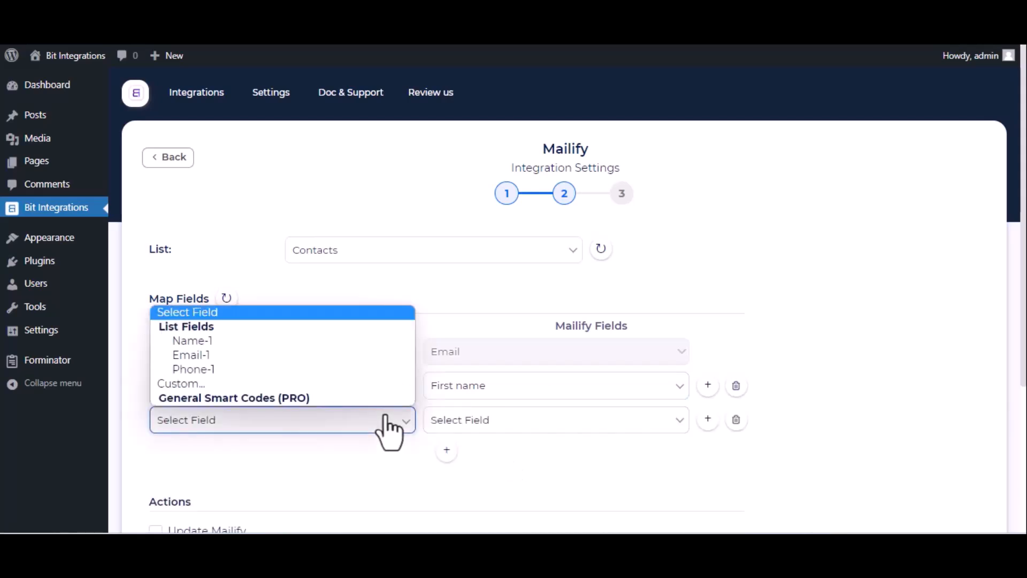
left_click(298, 370)
left_click(504, 420)
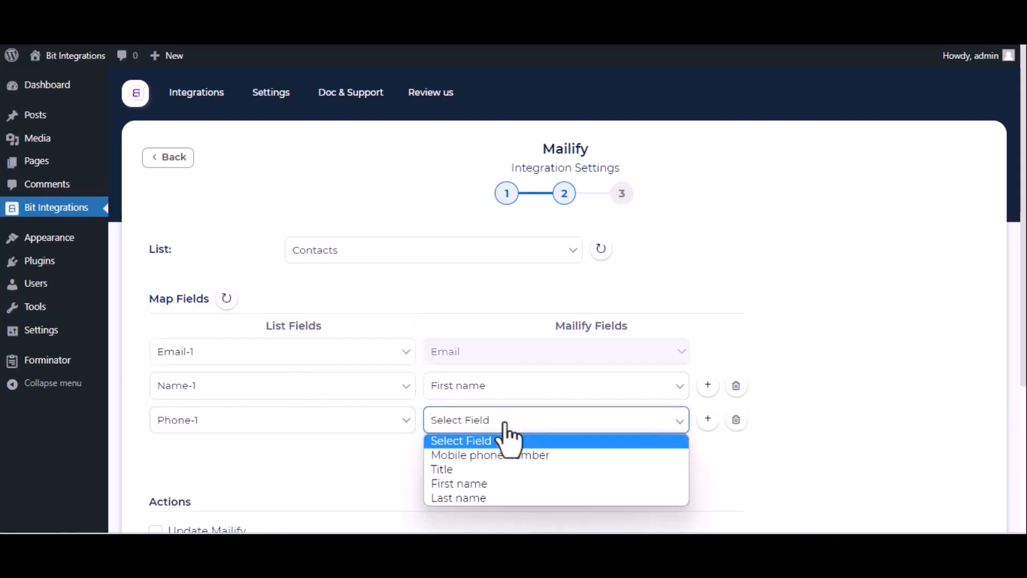
left_click(480, 456)
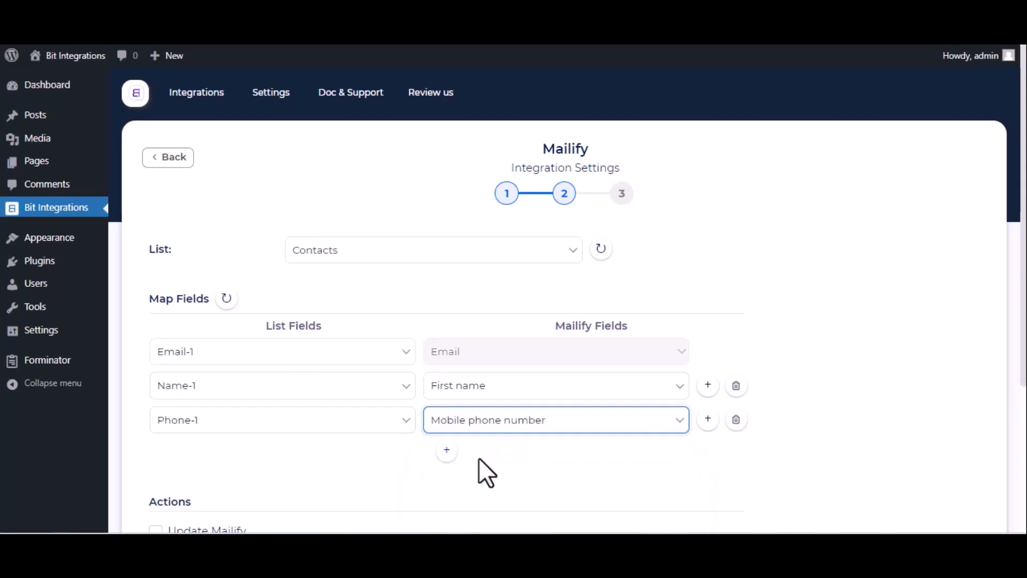
Step: Continue to the final stage of the Mailify integration settings, then finish and save the integration
scroll(480, 466, "down", 4)
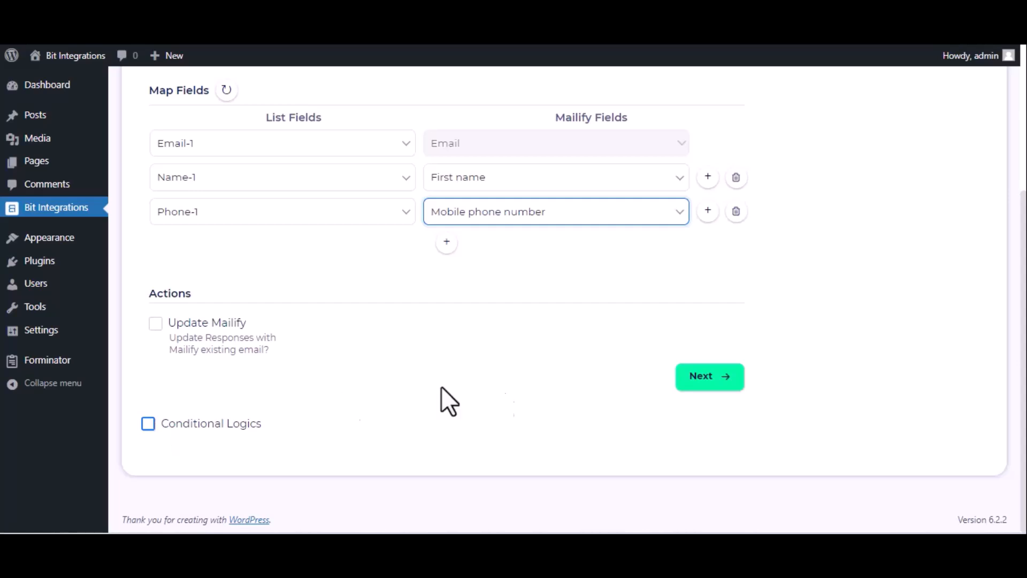
left_click(693, 384)
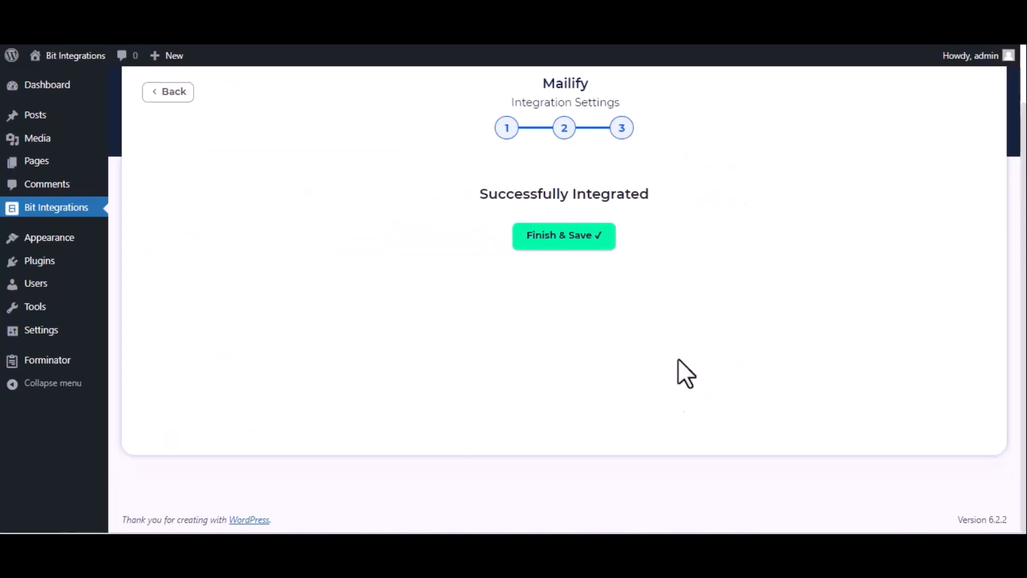
left_click(582, 240)
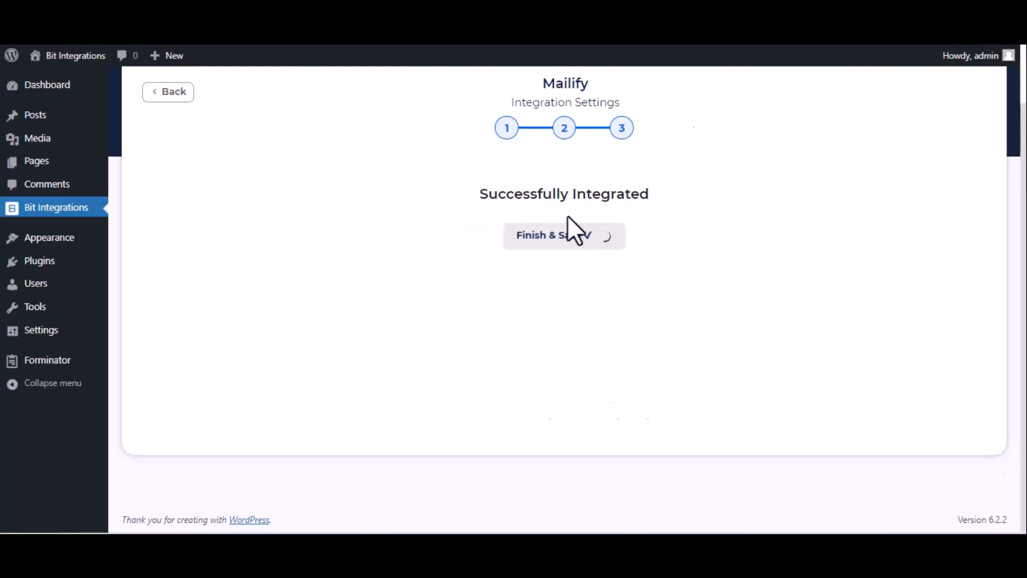
Step: Enter Bit Integrations as the name and fill in the contact's email on the website's contact form
type("Bit")
type(" In")
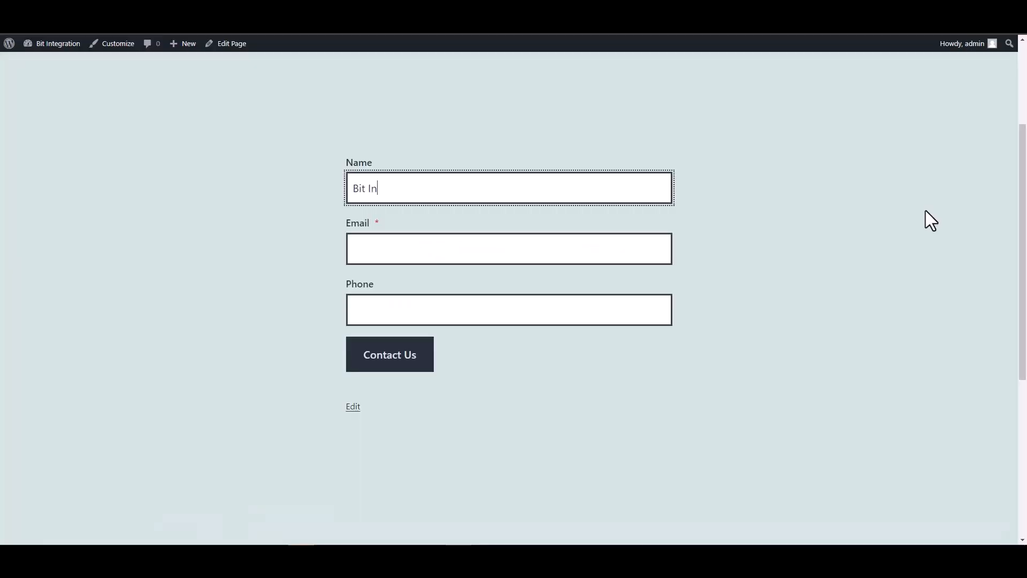
type("tegrations")
left_click(629, 247)
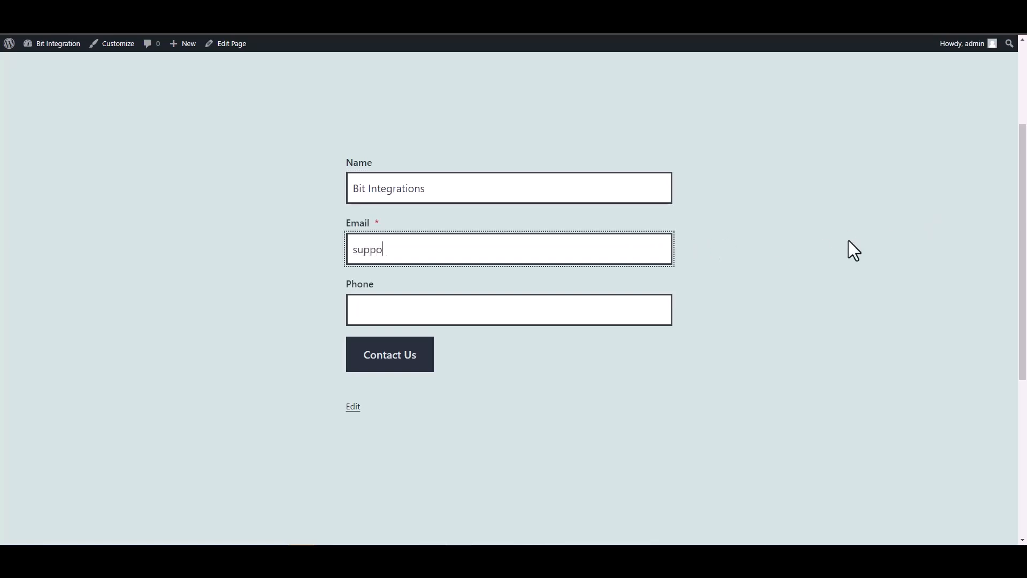
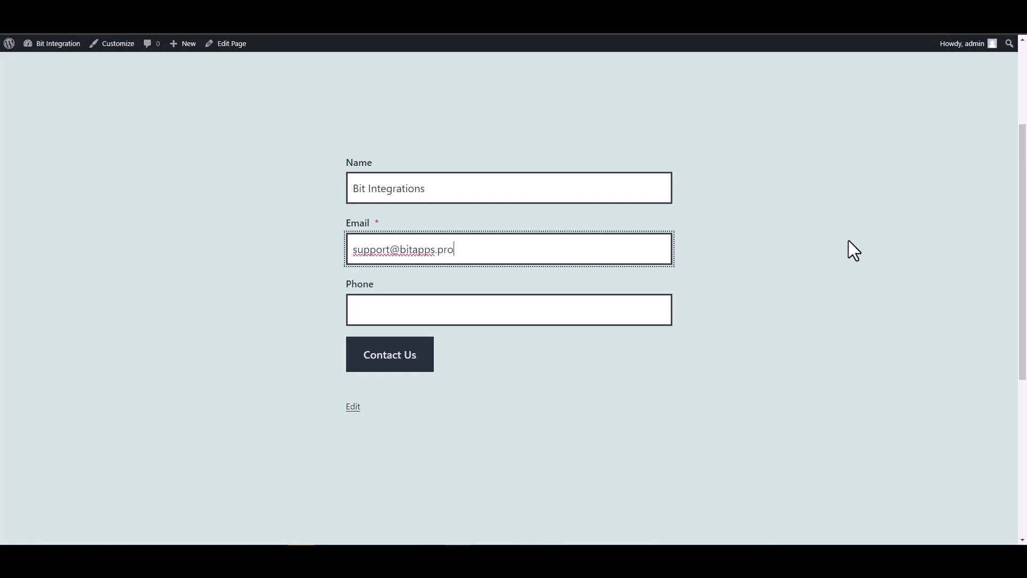
Step: Fill in the contact's phone number and submit the contact form
key("Tab")
type("444555666")
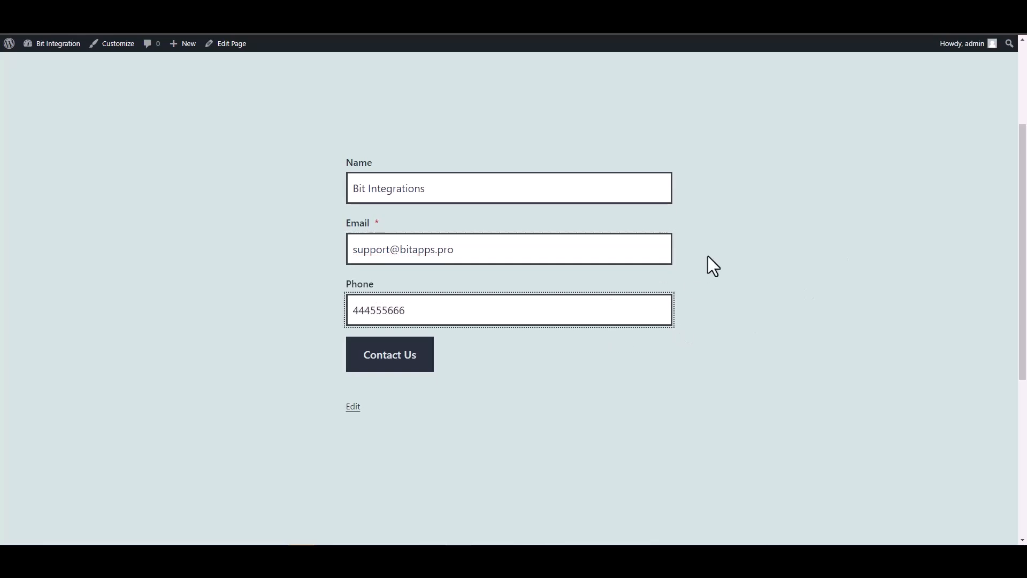
left_click(428, 355)
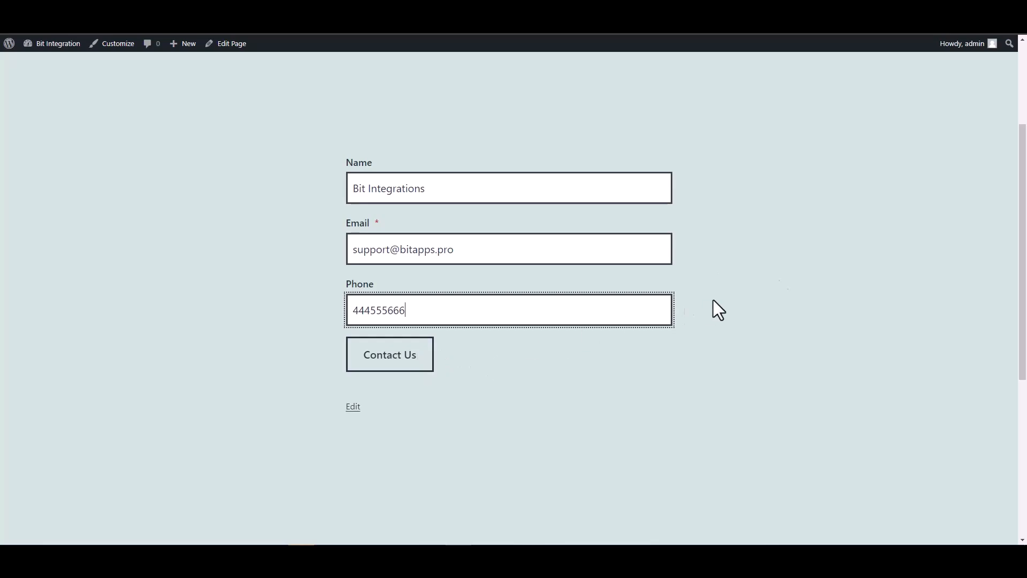